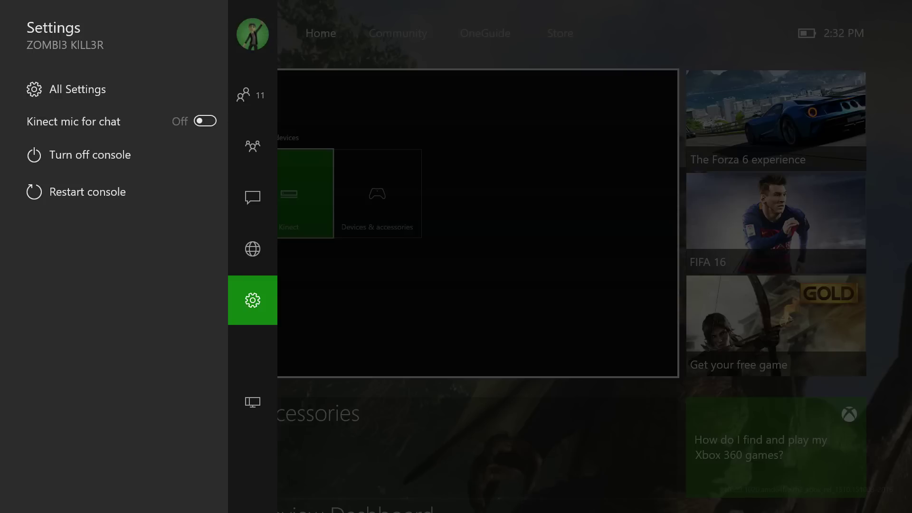
Step: Select All Settings from the guide to reach Kinect & devices with Cortana's introduction showing
key(Right)
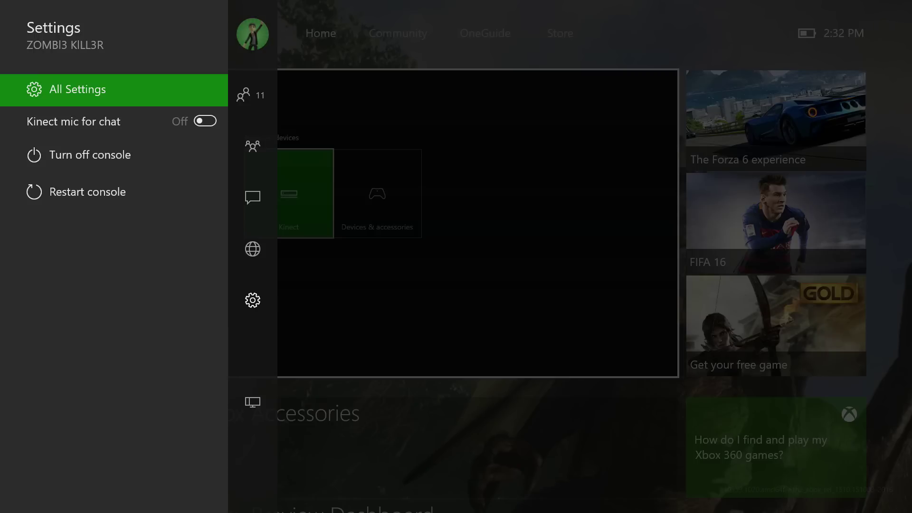
key(Left)
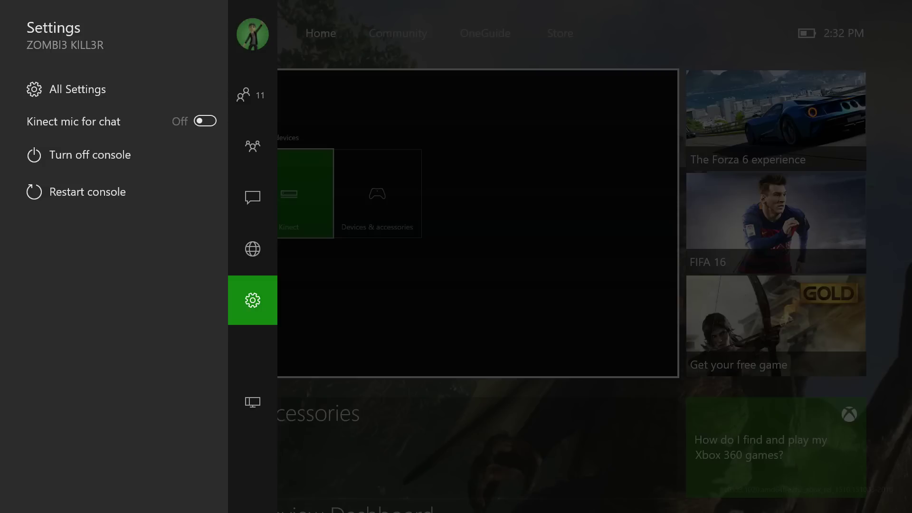
key(Right)
key(Left)
key(Right)
key(Return)
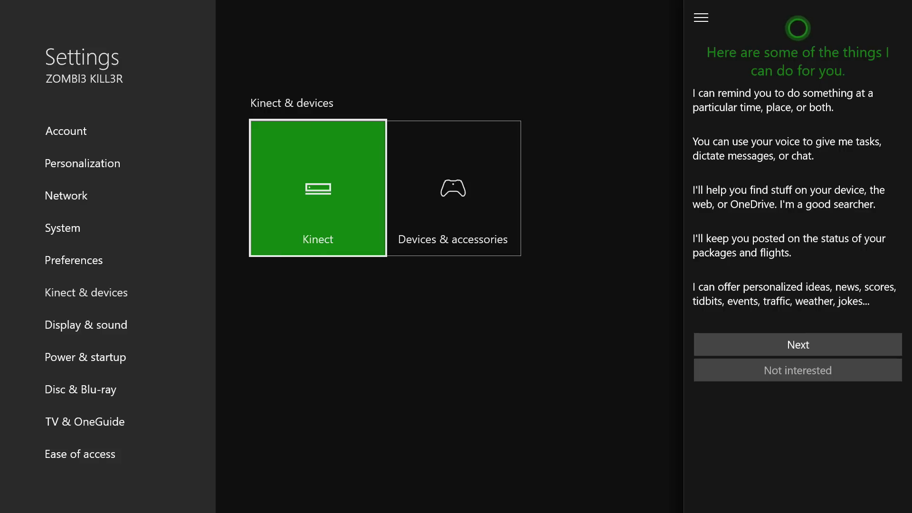
Step: Continue past Cortana's introduction and agree to its data collection terms
key(Right)
key(Up)
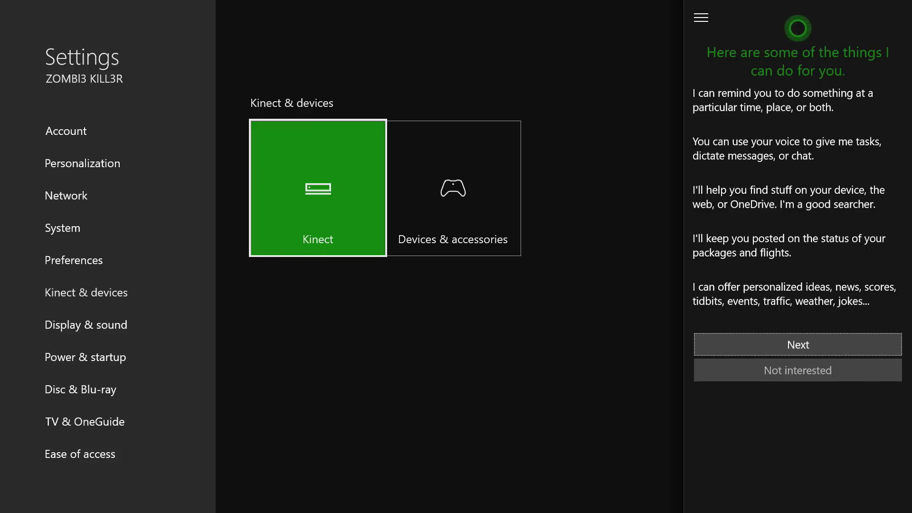
key(Return)
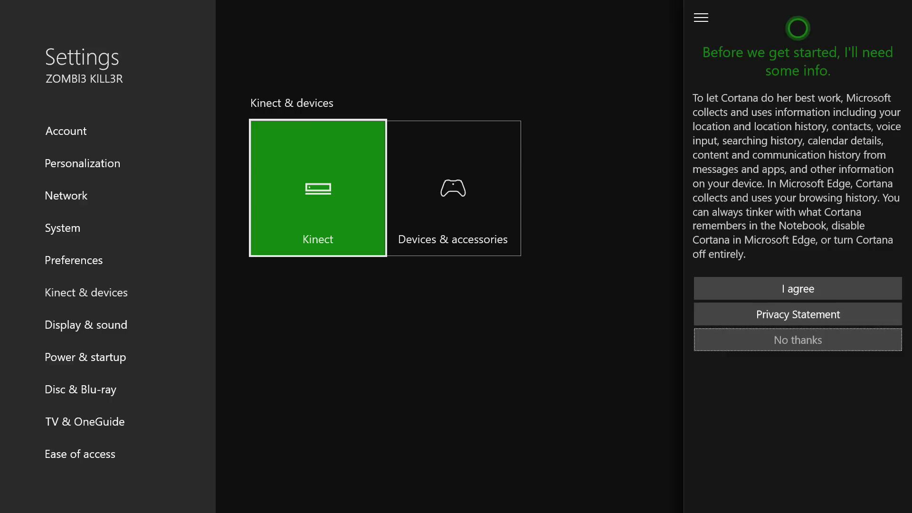
key(Up)
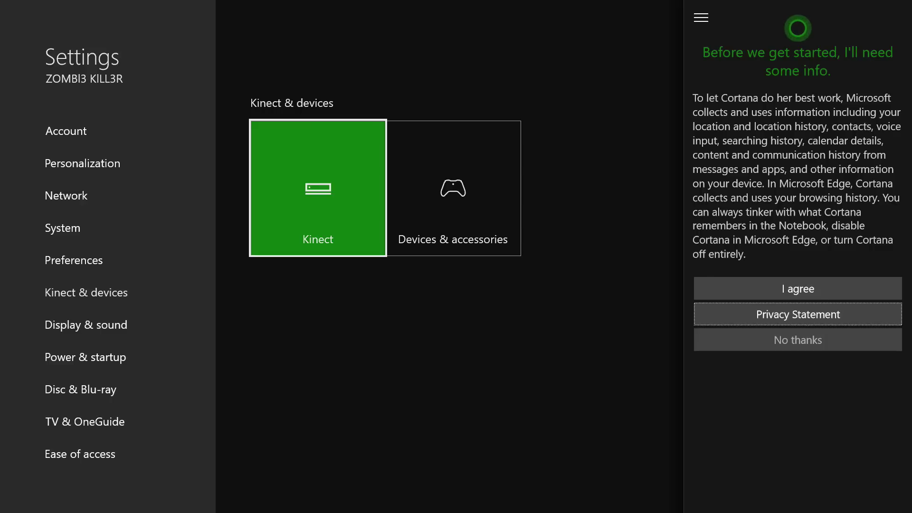
key(Up)
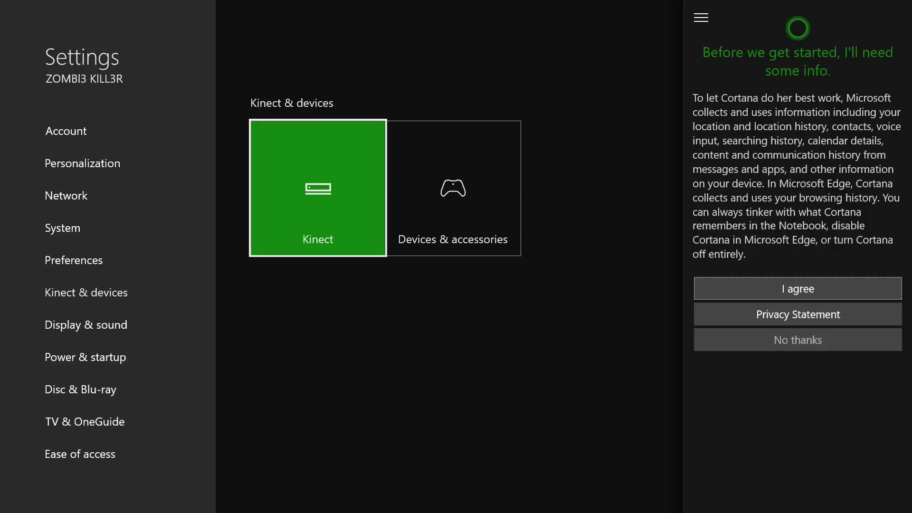
key(Return)
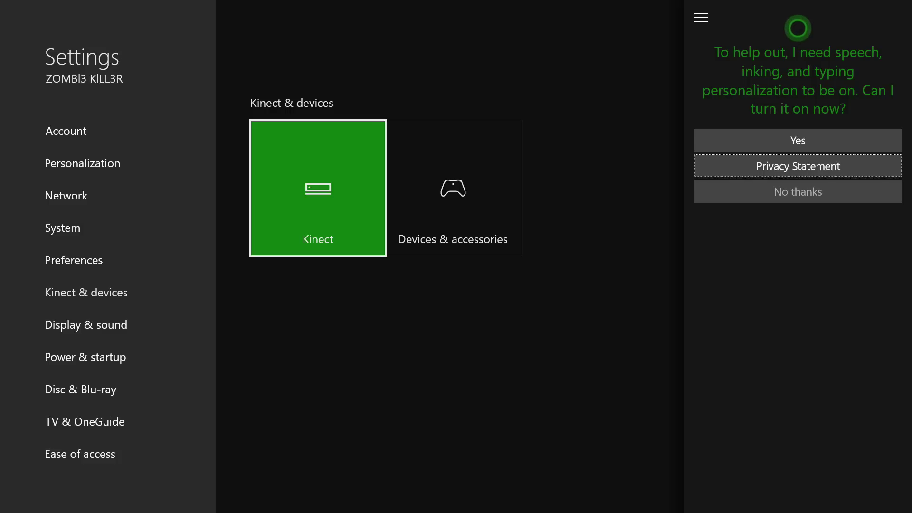
Step: Turn on speech, inking and typing personalization, then dismiss the on-screen keyboard
key(Up)
key(Return)
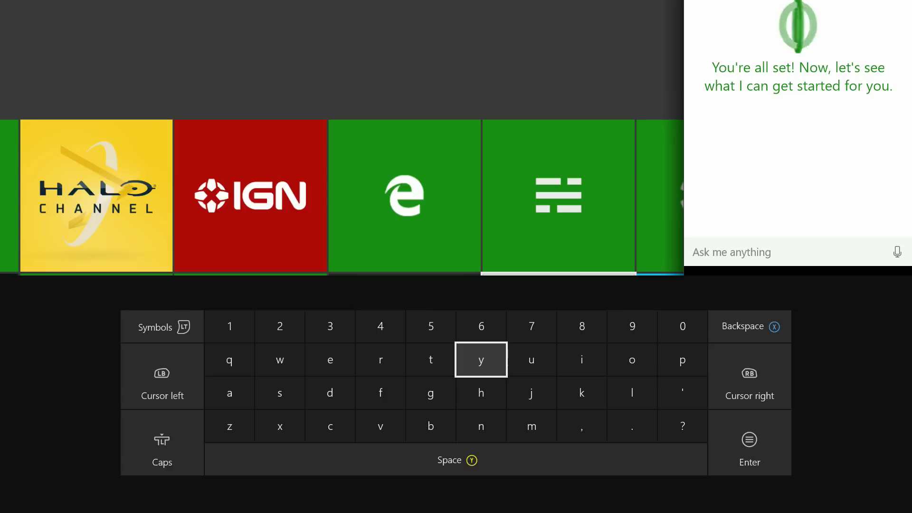
key(Escape)
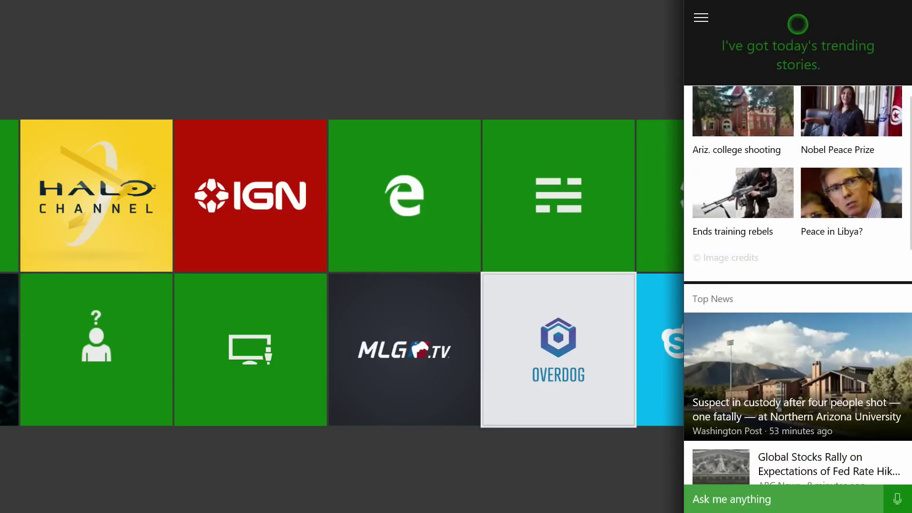
Step: Scroll Cortana's feed through trending stories, recommended news and weather, then back up
key(Down)
key(Down)
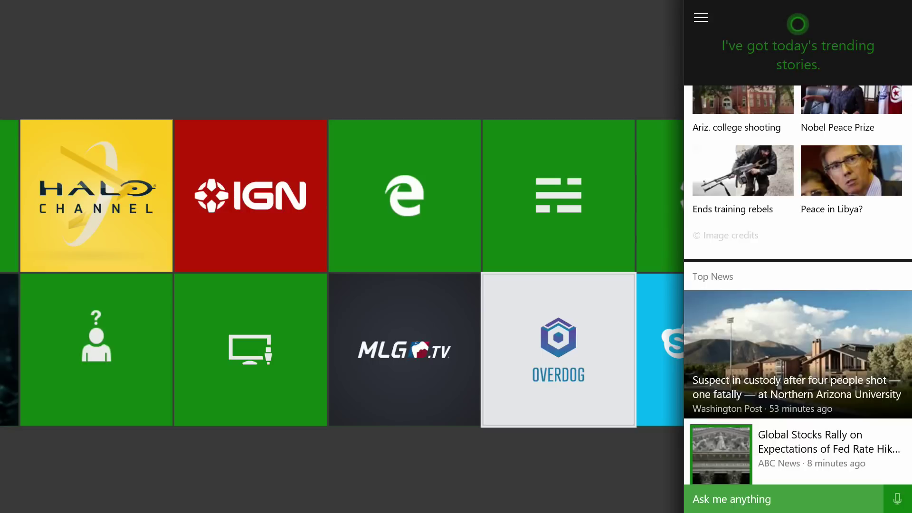
key(Down)
key(Down)
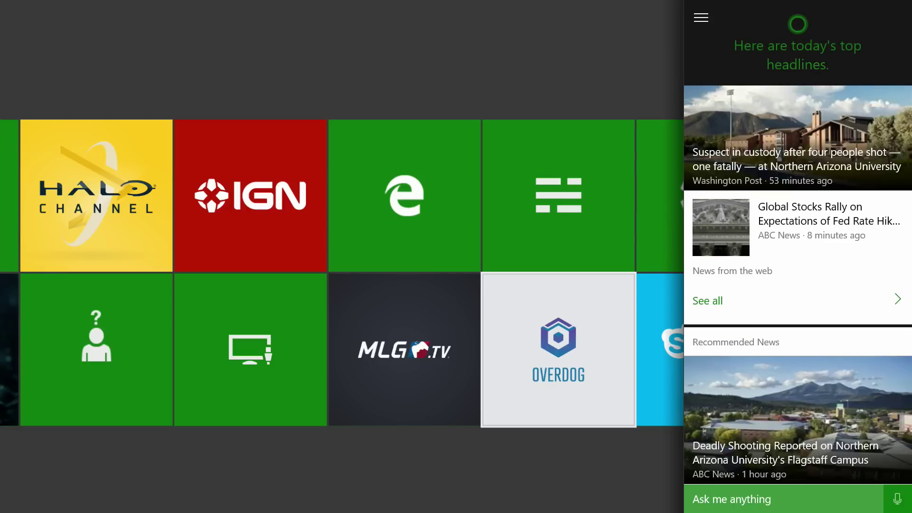
key(Down)
key(Down)
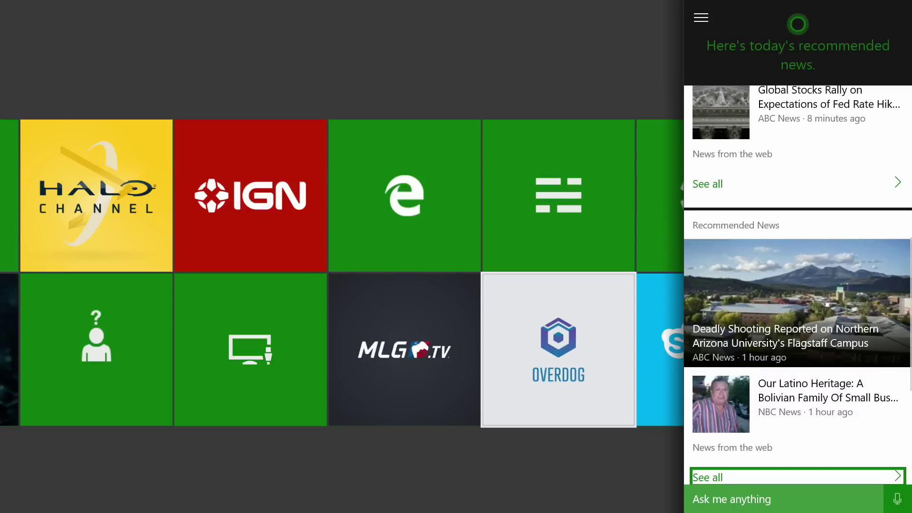
key(Down)
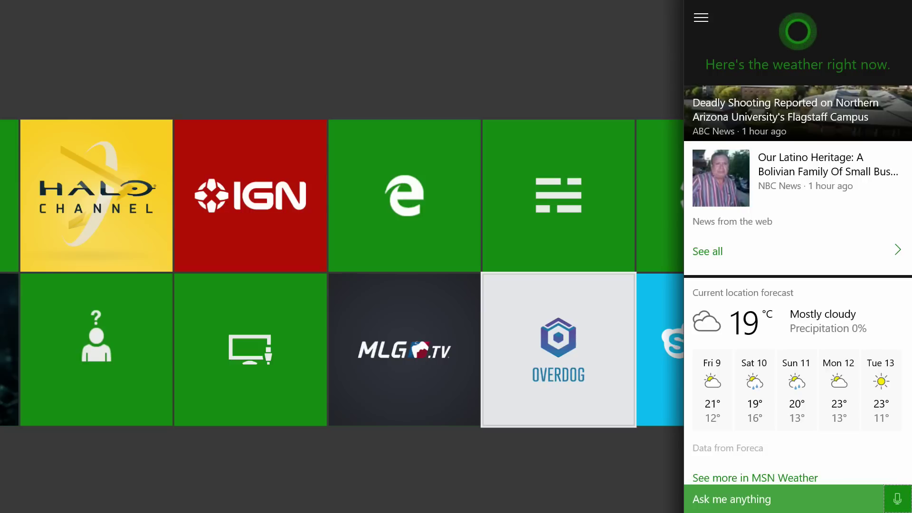
key(Up)
key(Down)
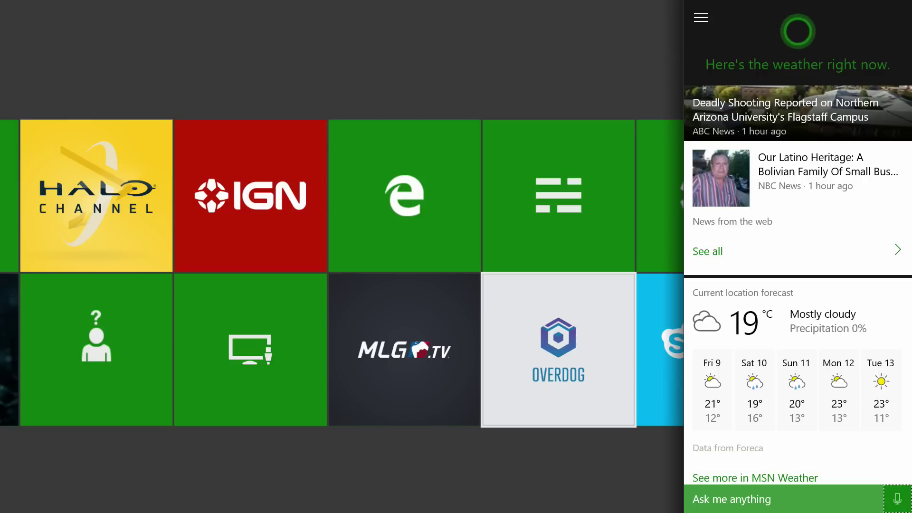
key(Up)
key(Up)
key(Up)
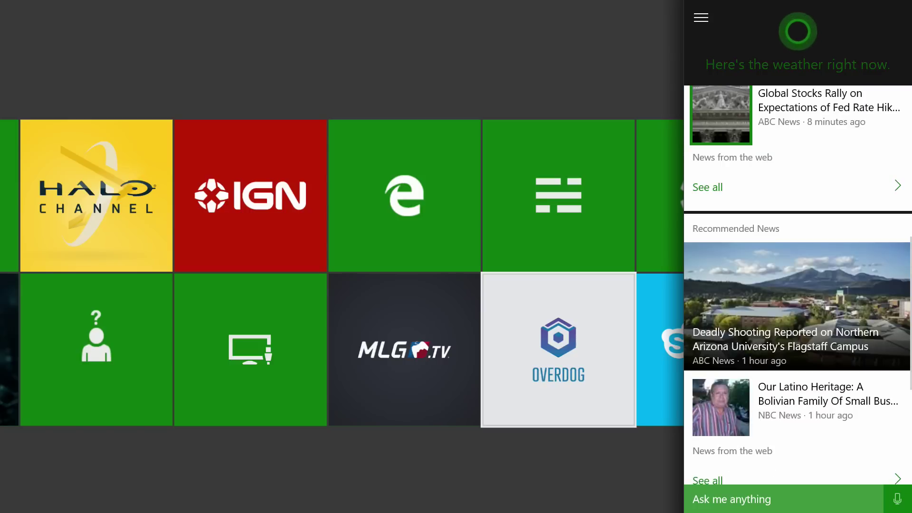
key(Up)
key(Up)
key(Up)
key(Up)
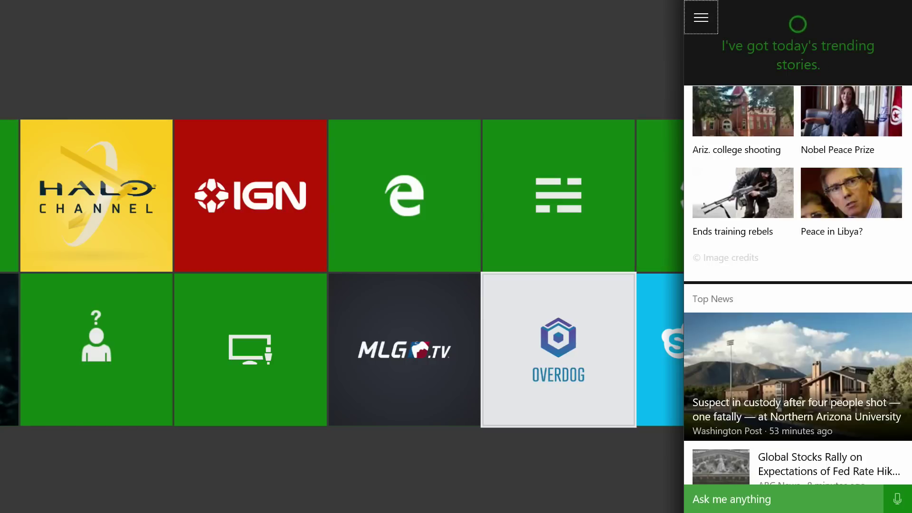
key(Return)
Step: View Cortana's Reminders page, which is empty, from its navigation menu
key(Down)
key(Down)
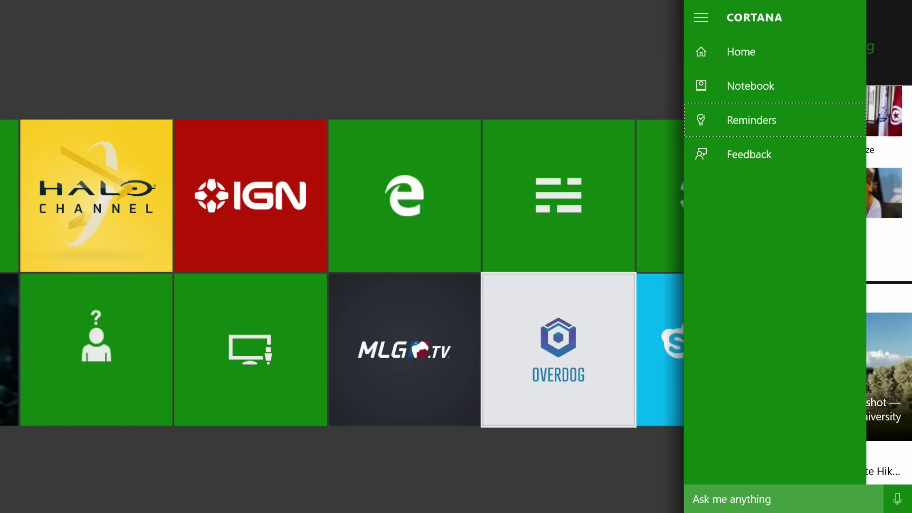
key(Return)
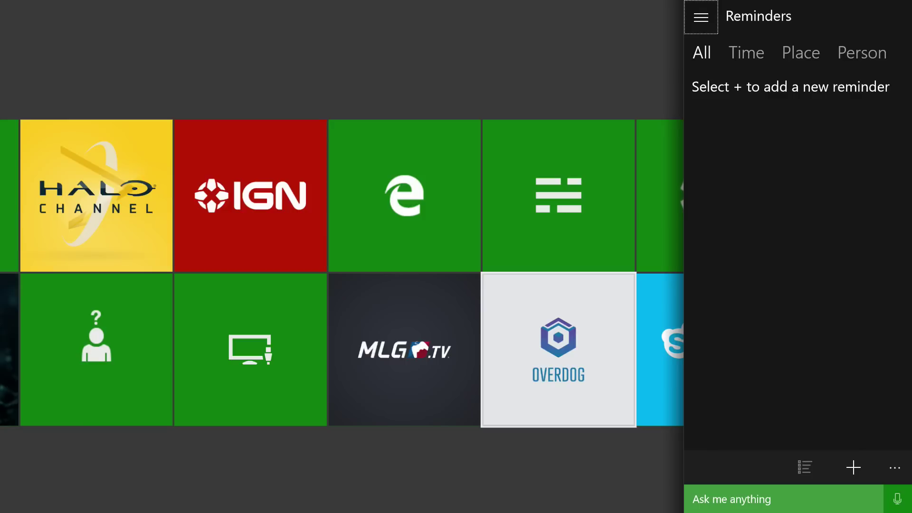
key(Return)
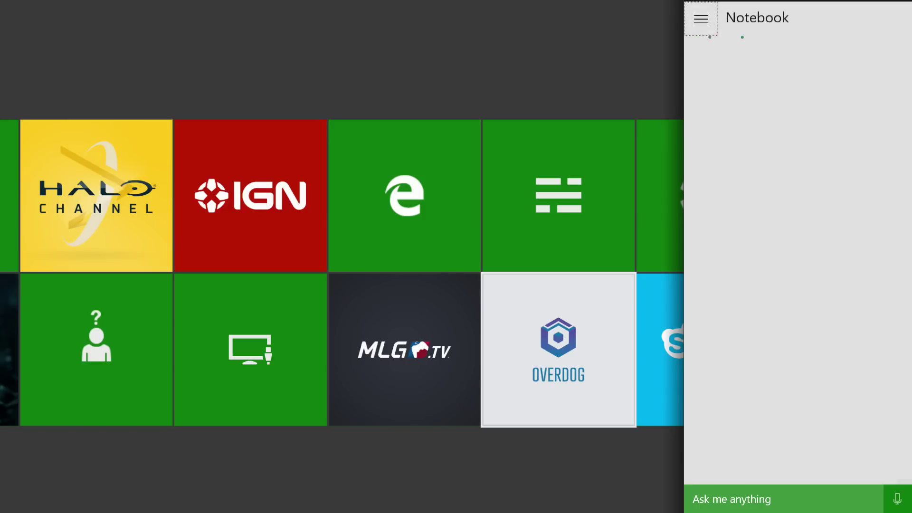
key(Down)
key(Down)
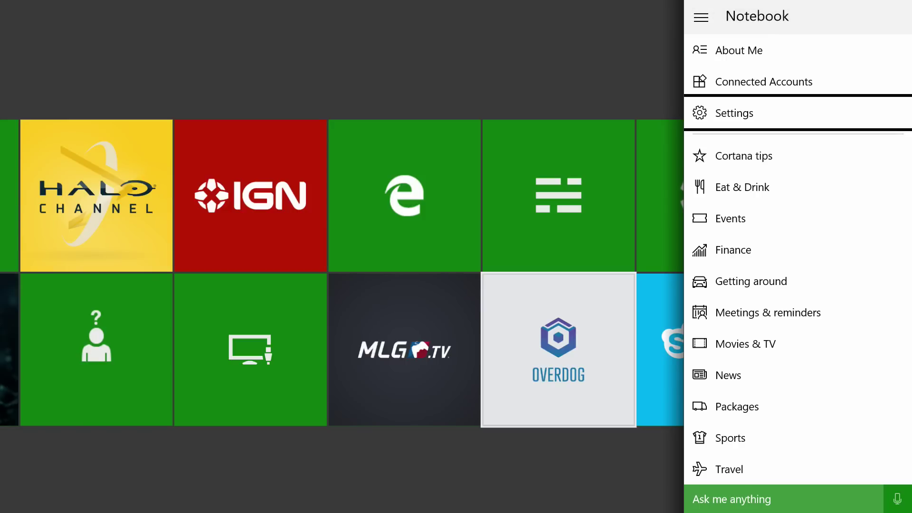
key(Down)
key(Down)
key(Down)
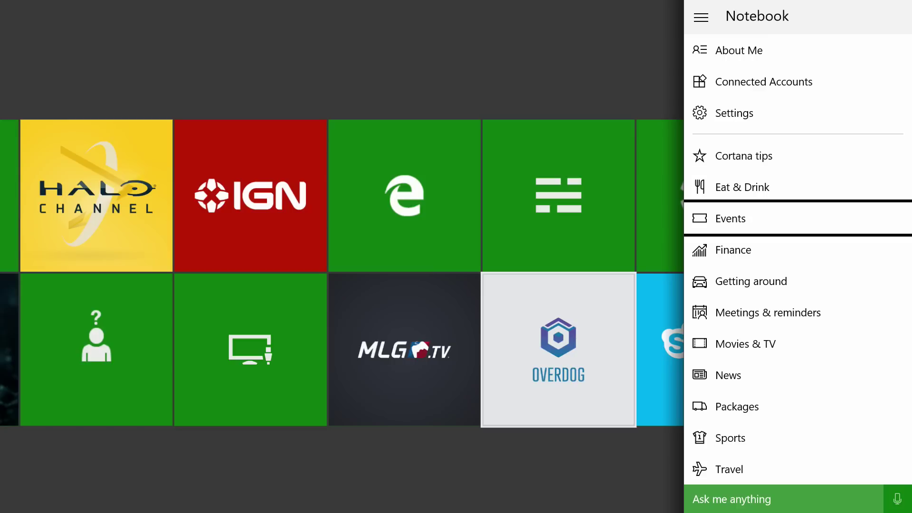
key(Down)
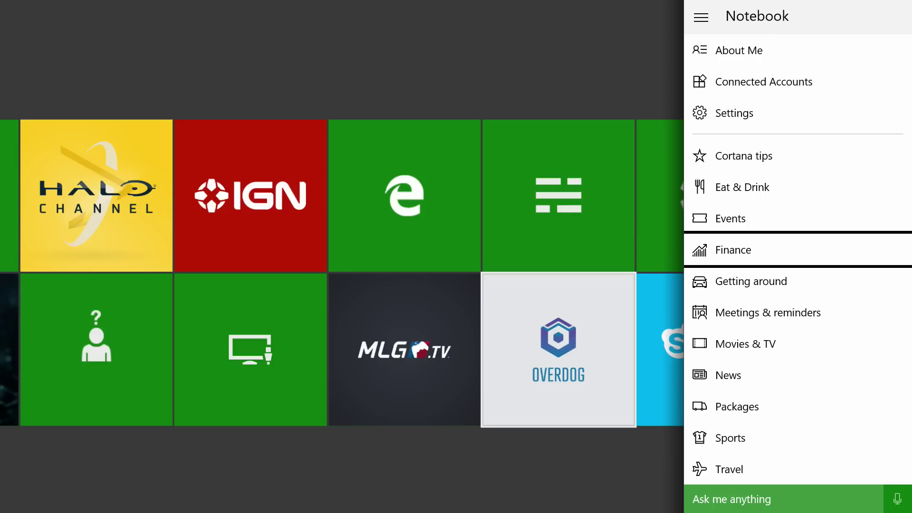
key(Down)
key(Down)
key(Down)
key(Down)
key(Down)
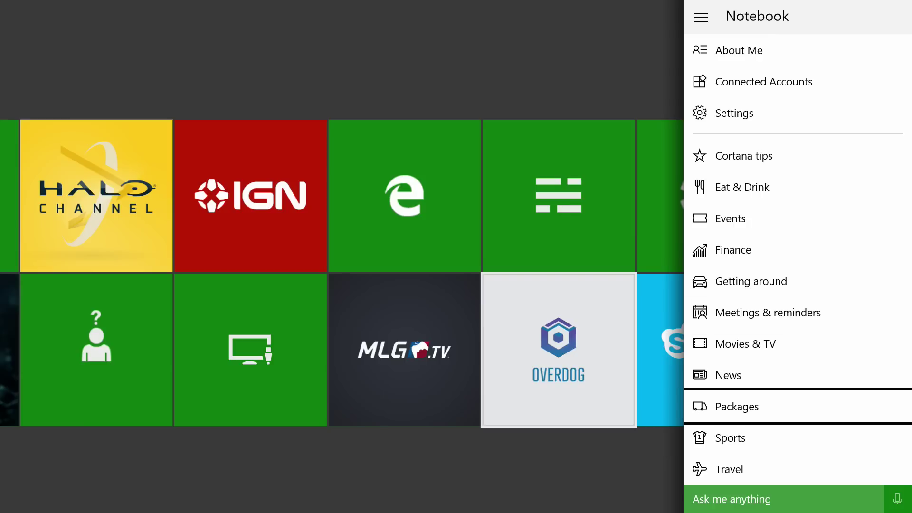
key(Escape)
key(Escape)
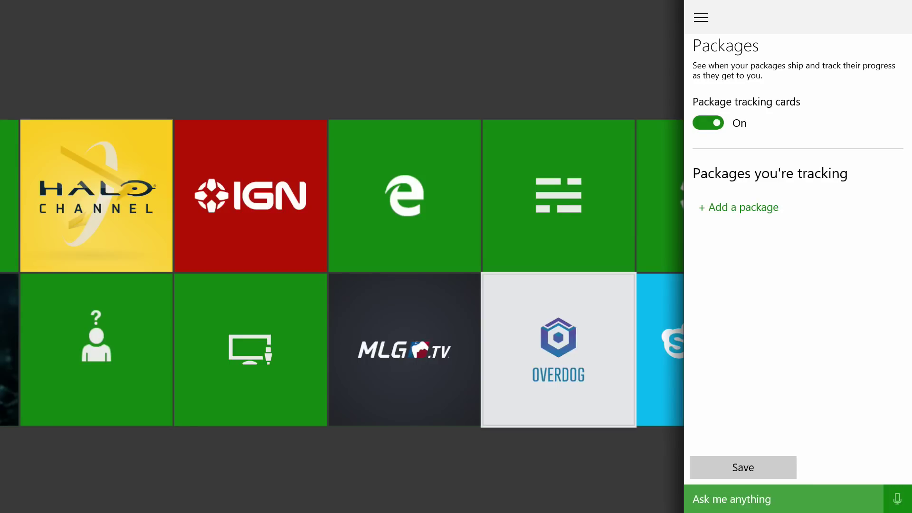
key(Up)
key(Return)
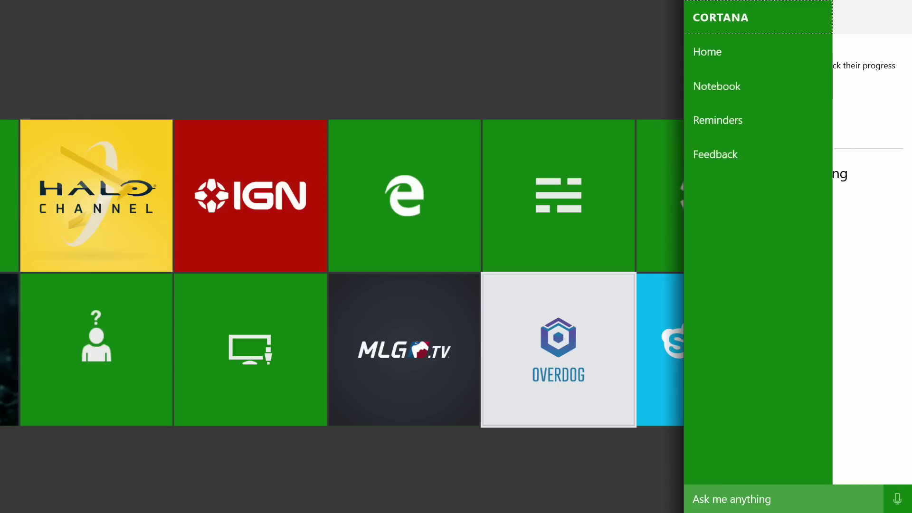
key(Down)
key(Return)
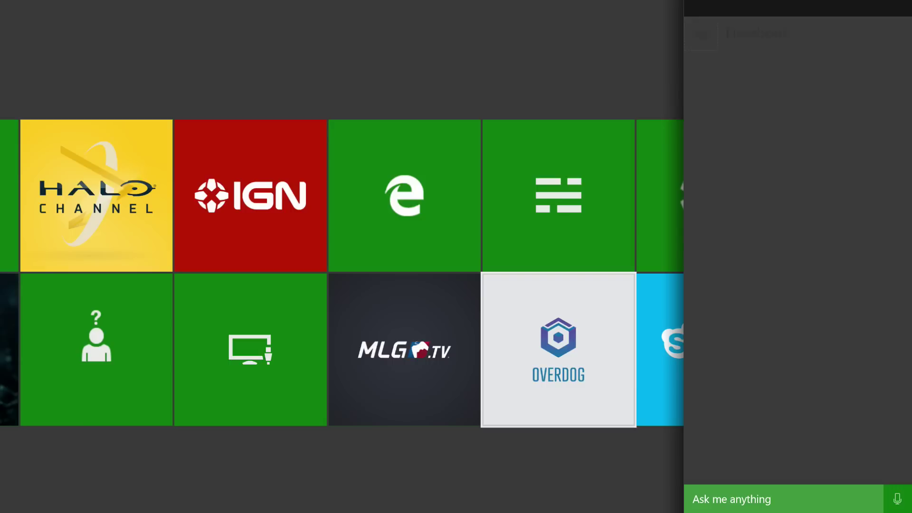
key(Down)
key(Down)
key(Down)
key(Down)
key(Down)
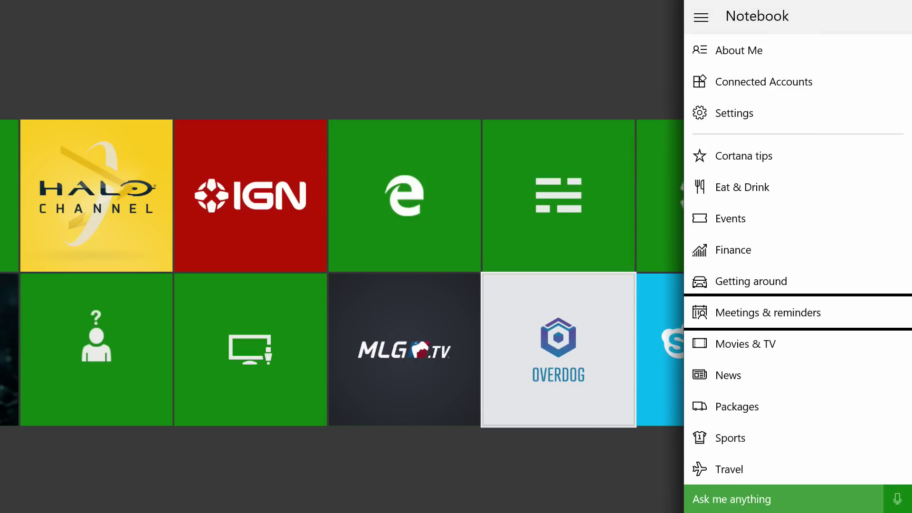
key(Down)
key(Down)
key(Down)
key(Down)
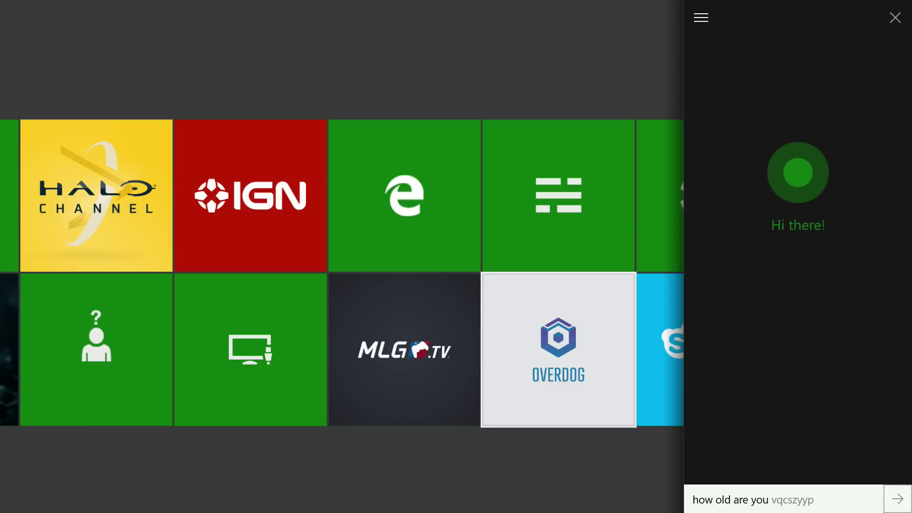
Step: Close the Cortana panel so the full app grid fills the screen
key(Escape)
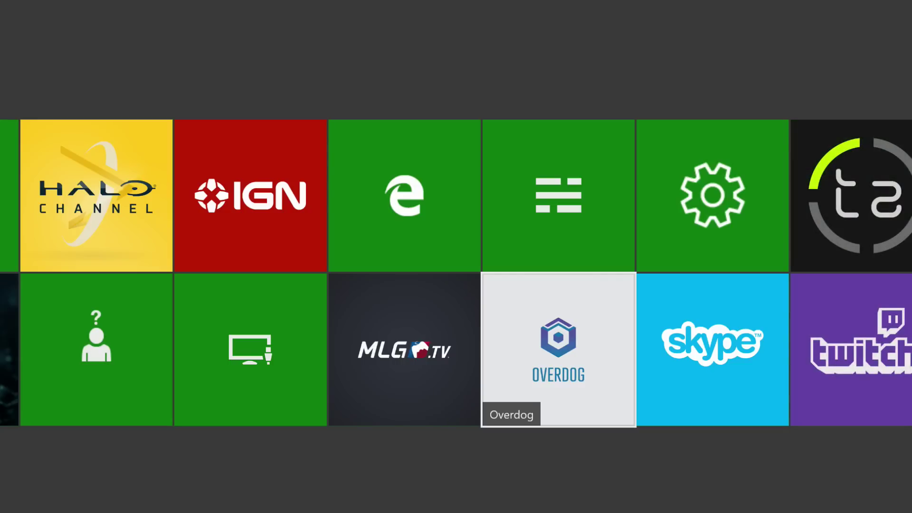